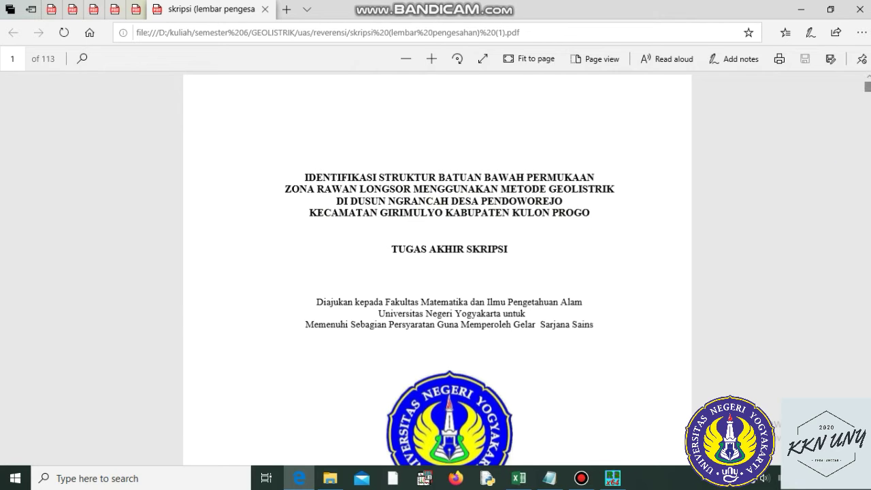
Examine the survey line data tables in Lampiran 3 of the thesis PDF, from Lintasan 1A through Lintasan 2D.
drag(868, 87, 870, 255)
drag(870, 299, 868, 395)
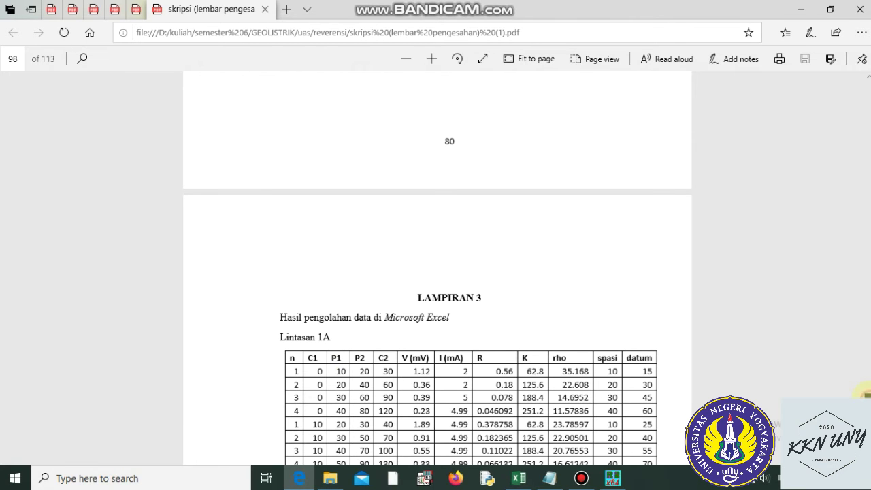
scroll(437, 272, down, 15)
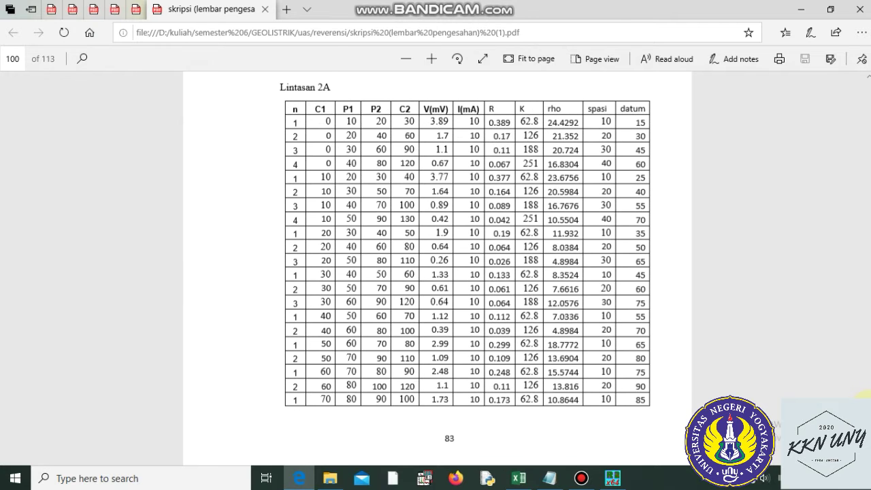
scroll(437, 273, down, 8)
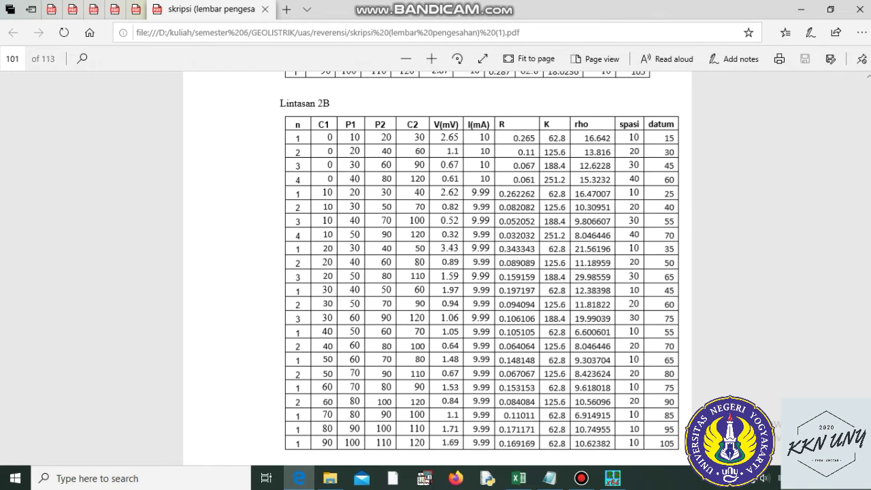
scroll(482, 272, down, 3)
scroll(437, 272, down, 6)
scroll(438, 272, up, 9)
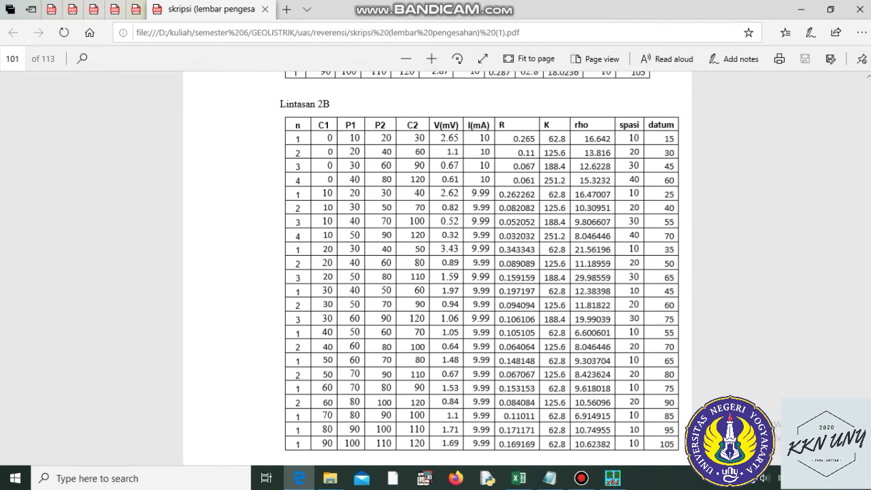
scroll(437, 273, down, 8)
scroll(437, 272, down, 15)
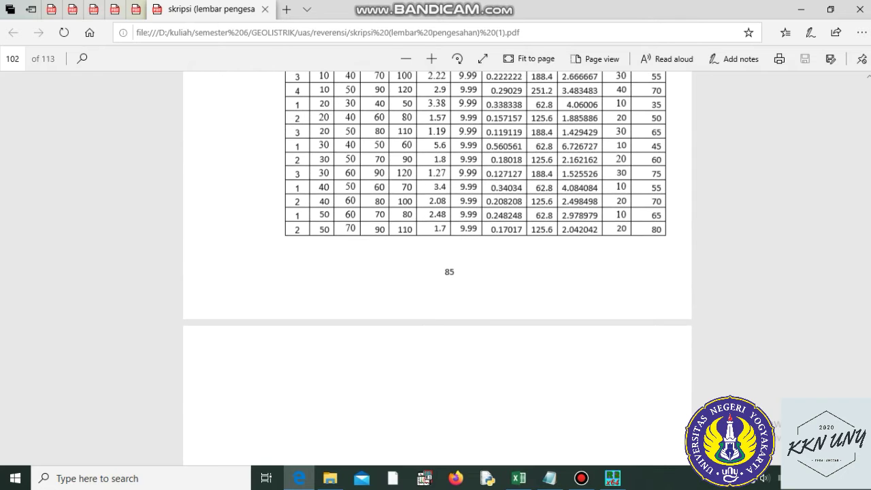
scroll(437, 272, up, 4)
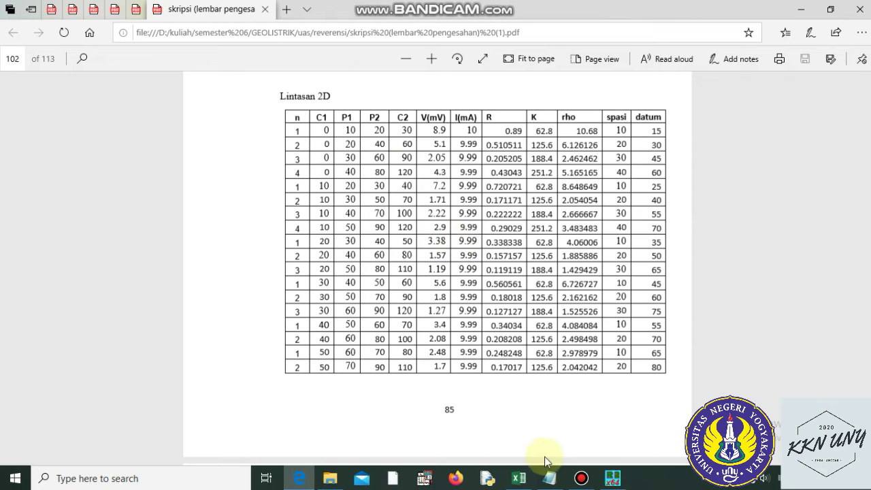
Switch to Excel and review the survey line tables in the data asli sheet and the Datum, Spasi and Rho columns in input notepd.
click(520, 478)
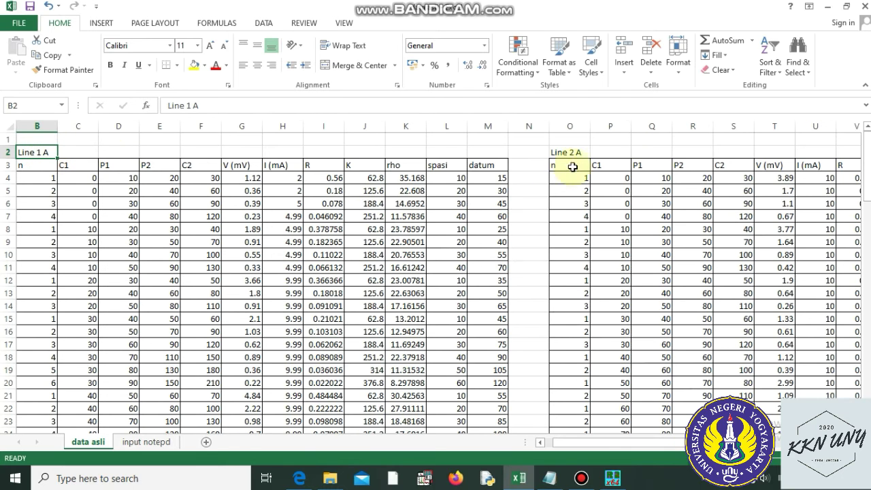
drag(868, 167, 866, 327)
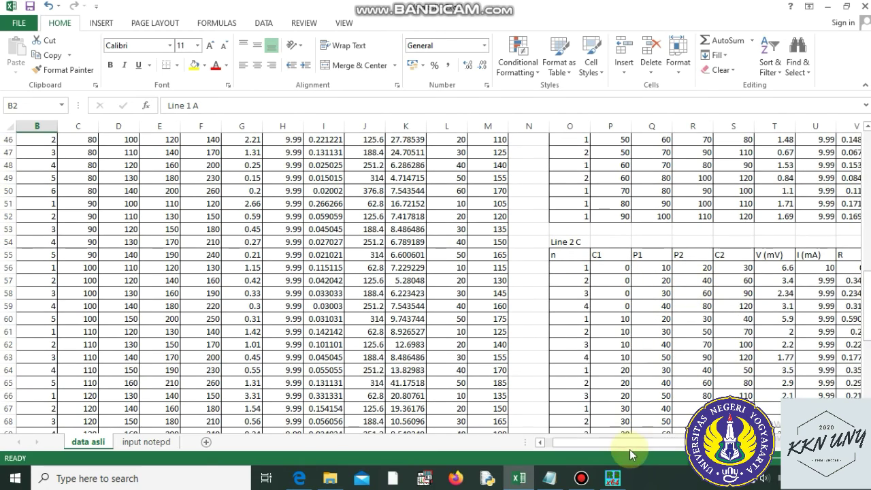
drag(637, 442, 716, 442)
drag(868, 304, 867, 153)
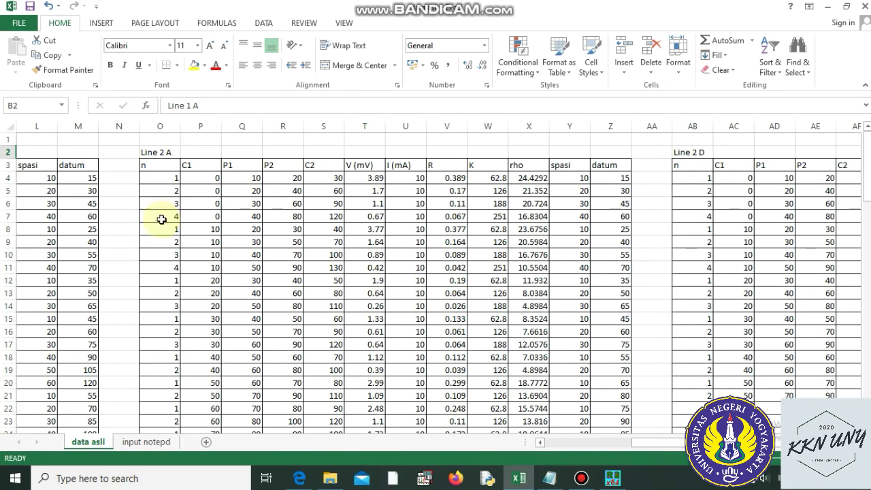
click(155, 442)
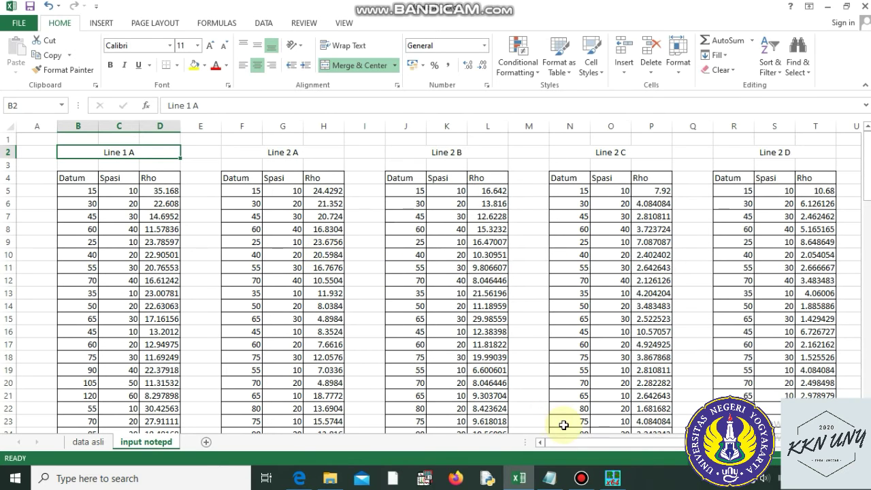
Switch to Notepad, save the line 1 data as line 1.dat with file type All Files, and view the uas folder in File Explorer.
click(550, 478)
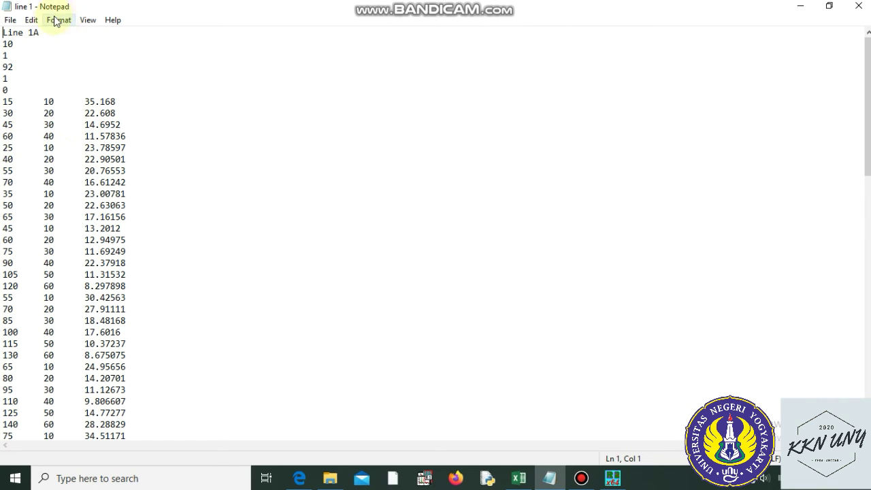
click(16, 22)
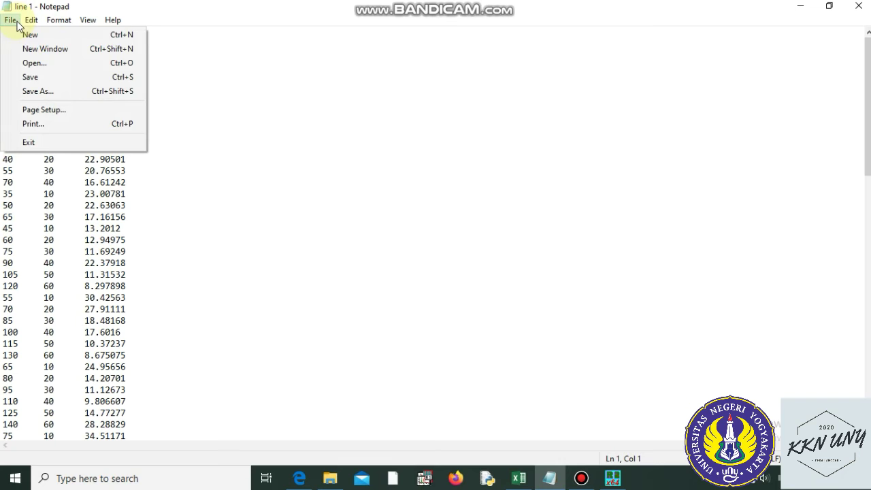
click(45, 91)
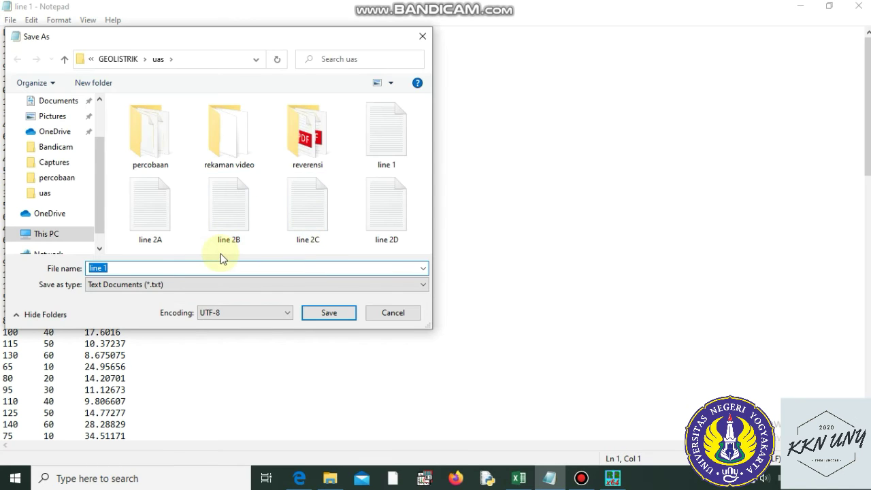
click(427, 283)
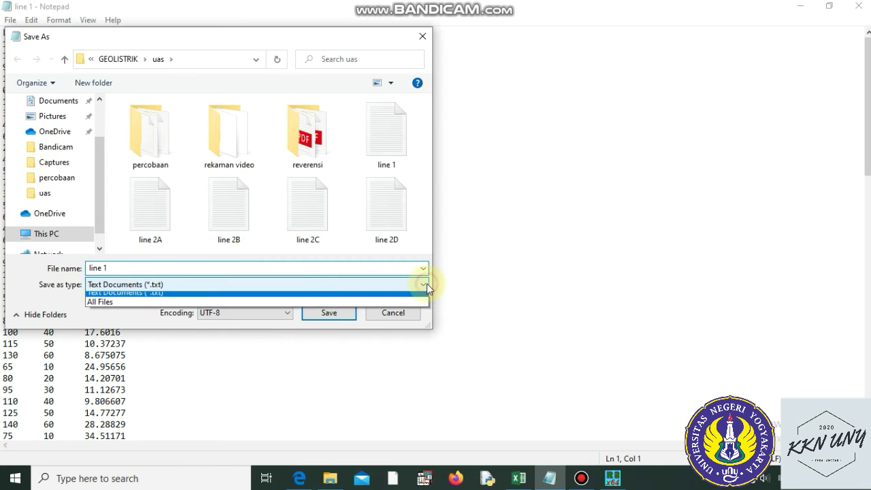
click(312, 307)
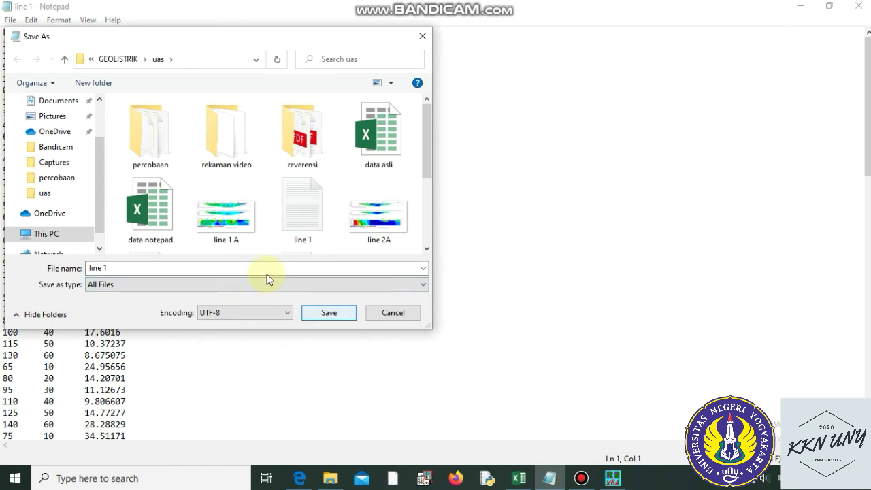
click(269, 269)
click(268, 270)
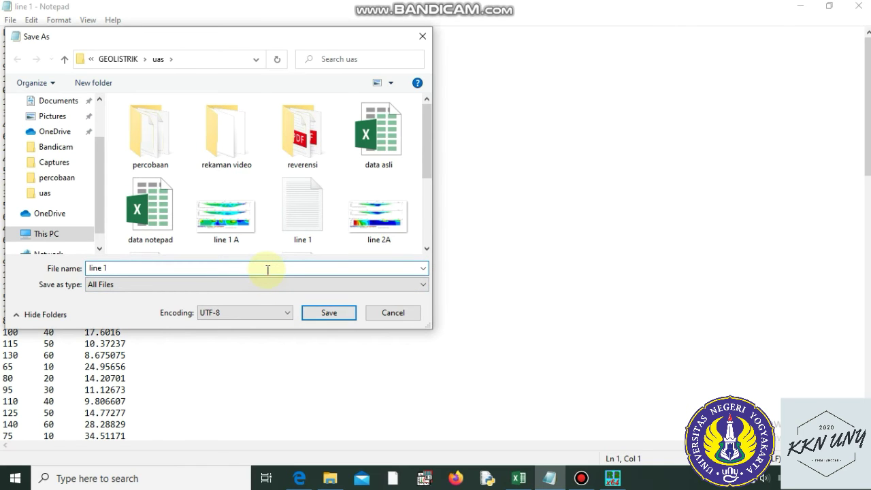
text(.dat)
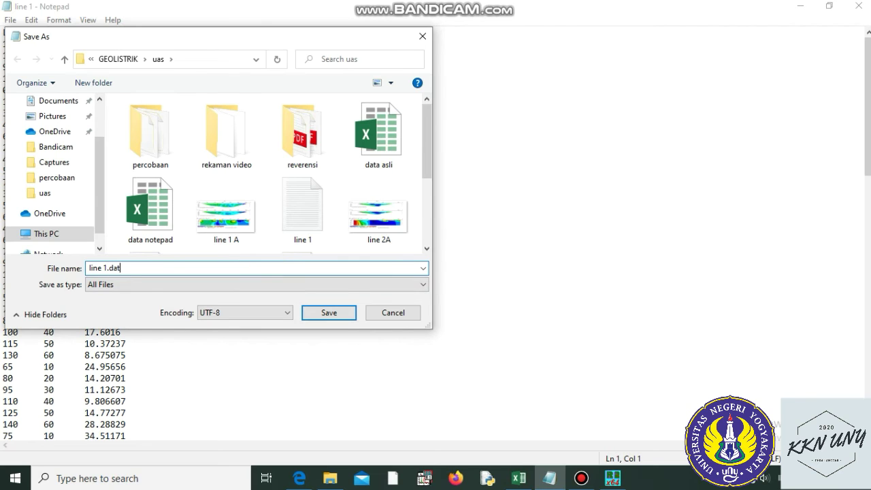
click(341, 315)
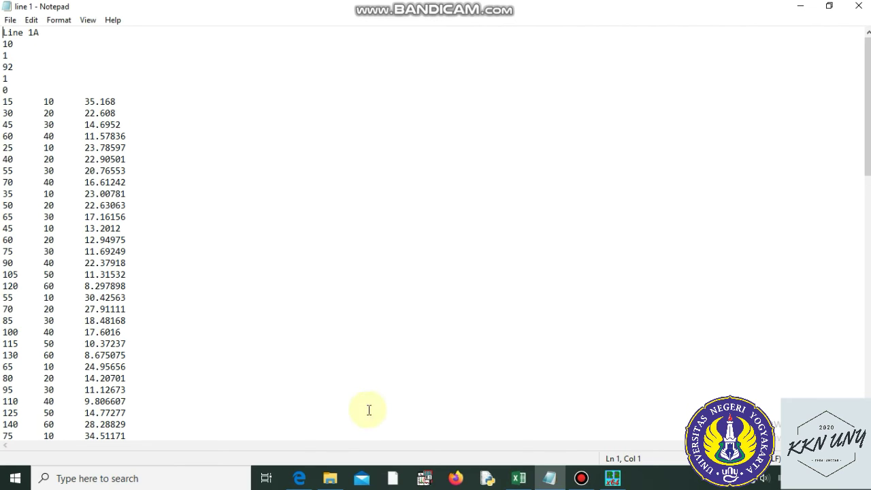
click(325, 480)
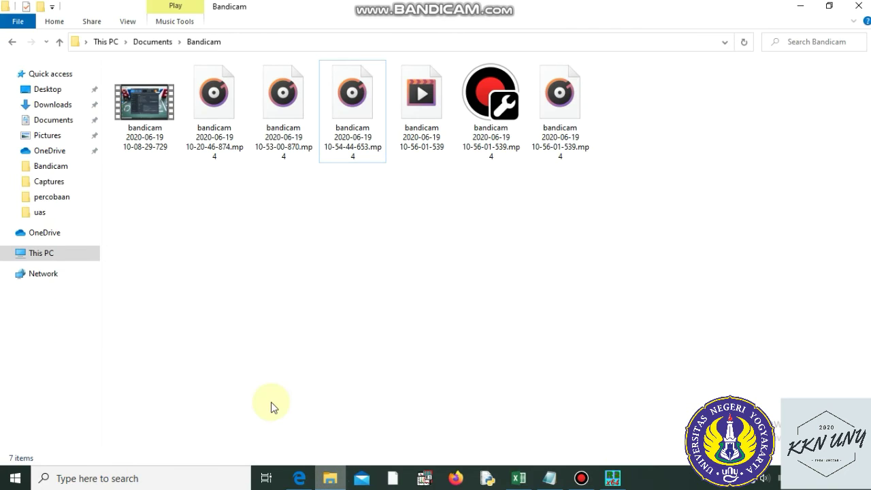
click(74, 213)
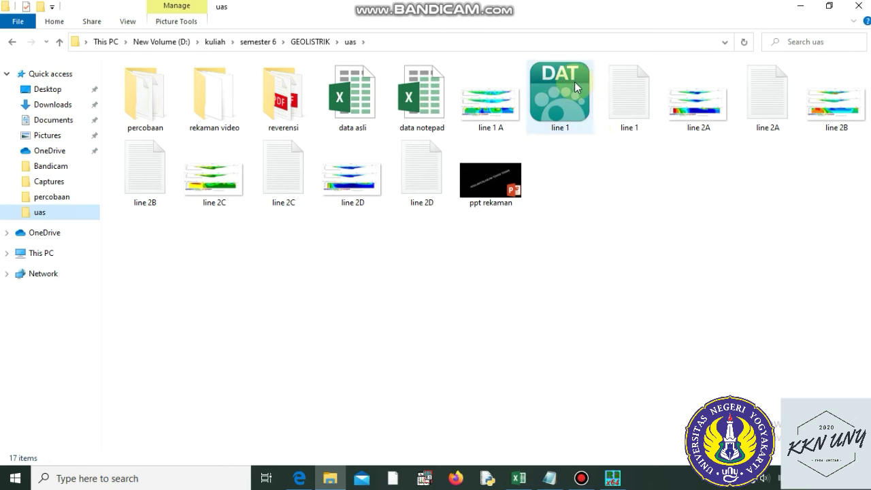
Switch to RES2DINVx64 and read in the line 1 A data file from the percobaan folder, acknowledging the messages.
click(612, 478)
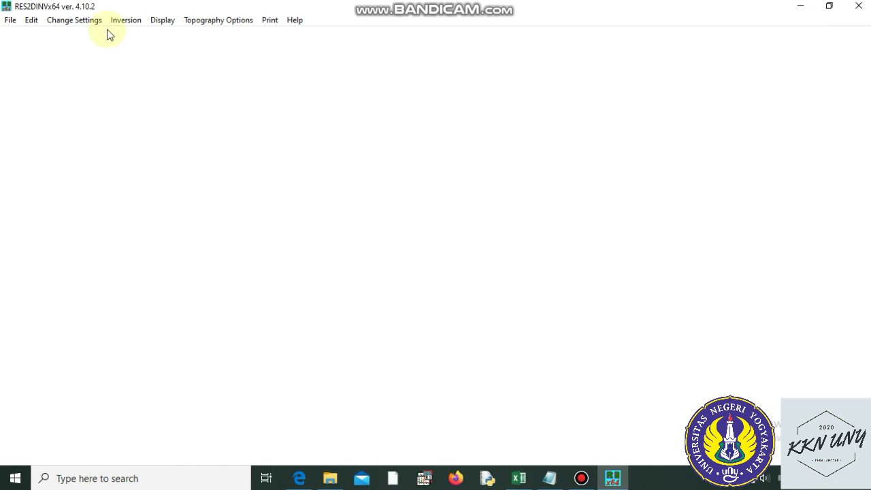
click(10, 21)
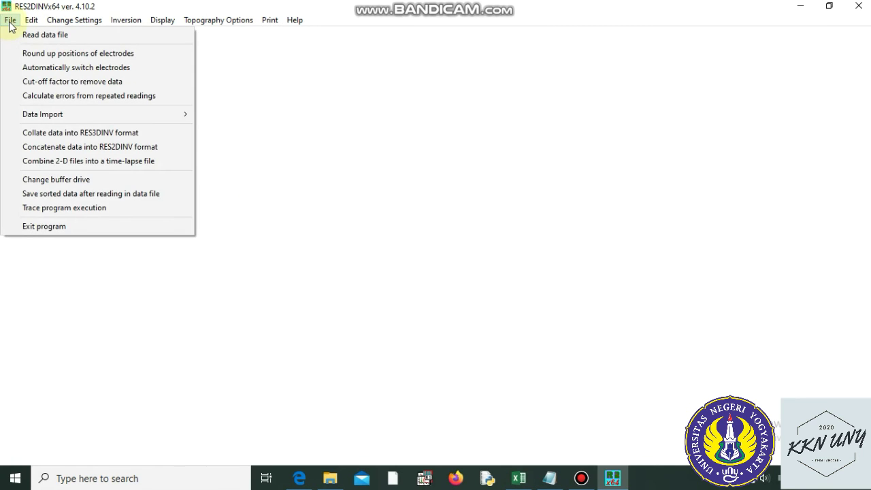
click(41, 35)
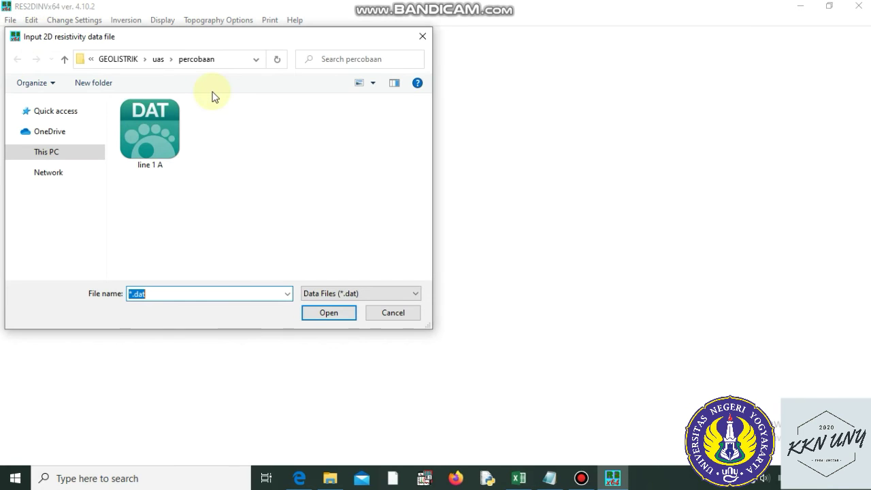
click(139, 137)
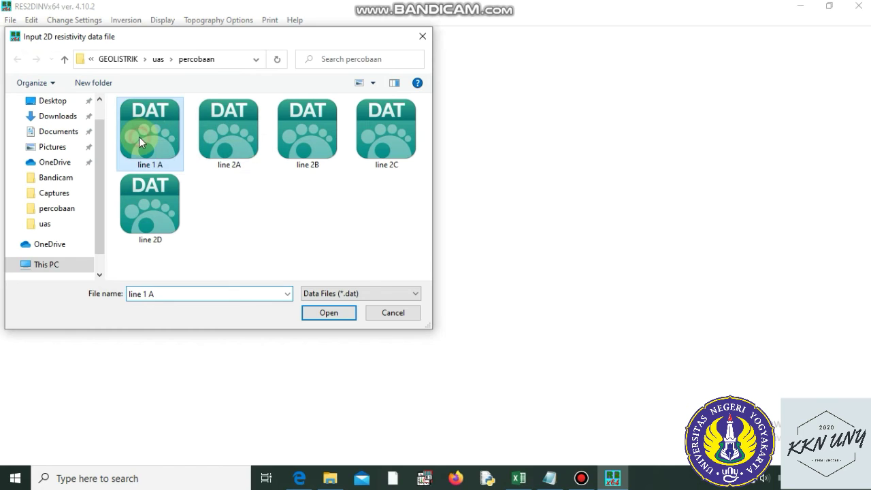
click(333, 314)
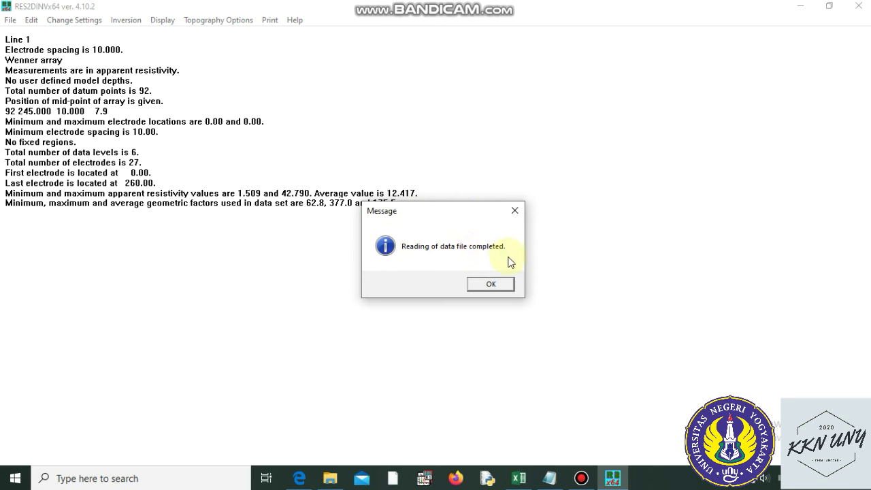
click(499, 285)
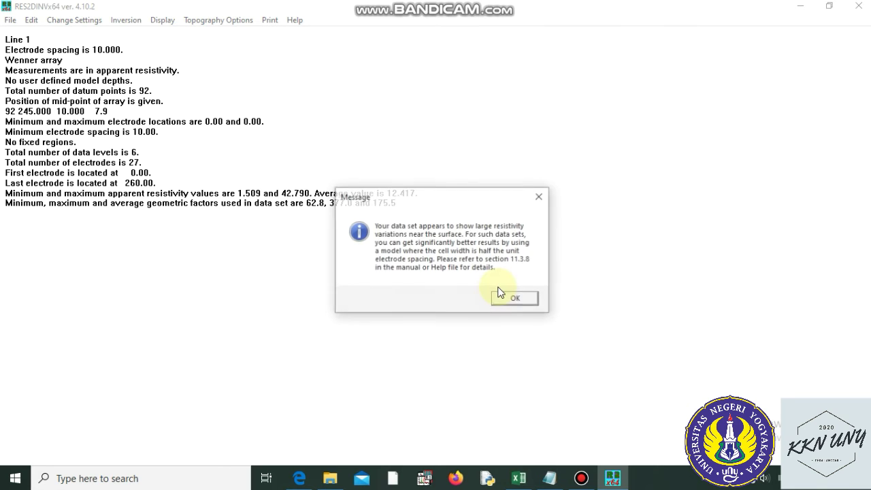
click(513, 300)
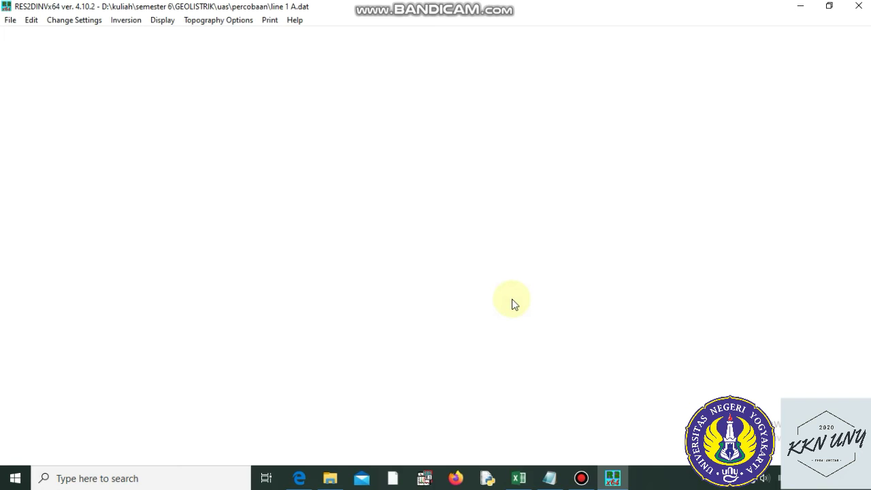
Set the inversion method to use apparent resistivity directly instead of its logarithm.
click(139, 24)
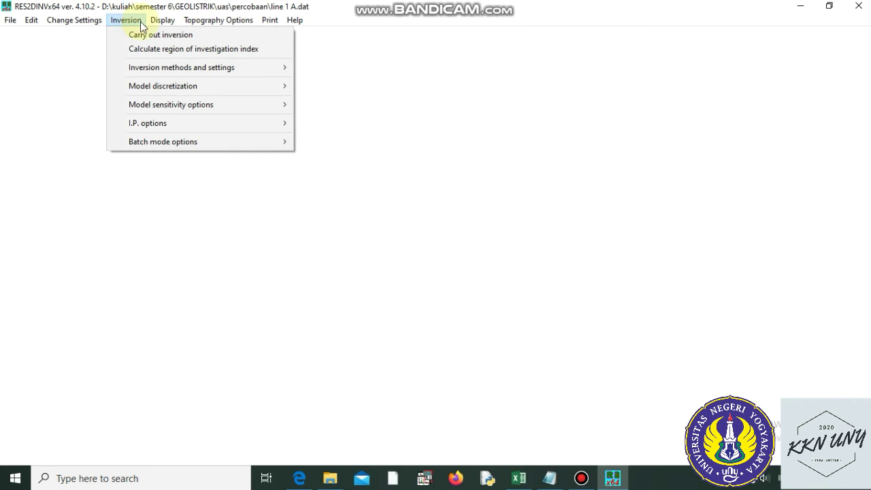
mouse_move(205, 71)
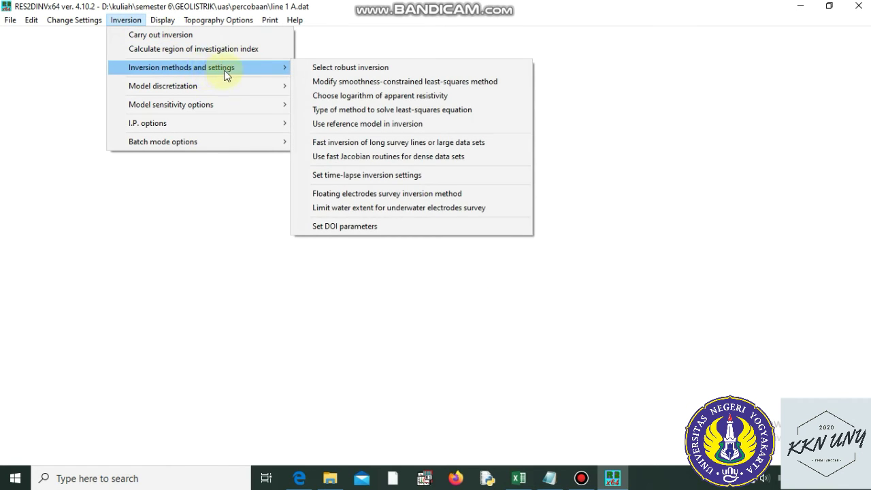
click(349, 98)
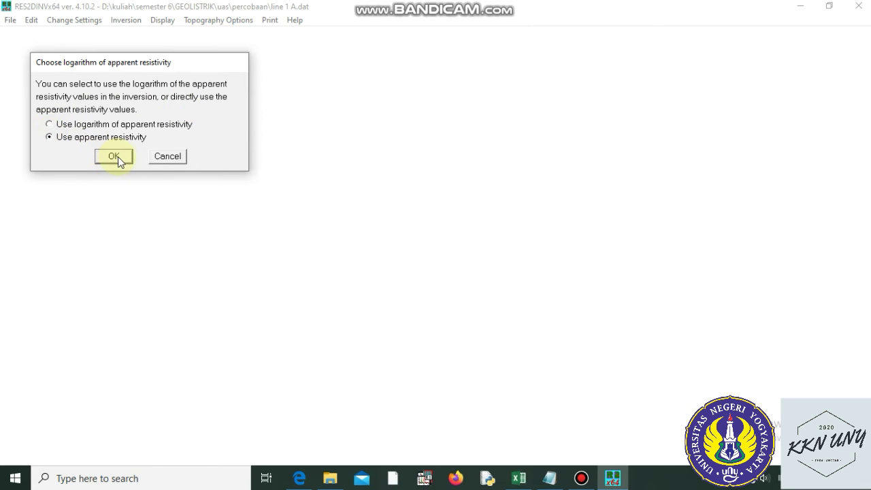
click(116, 156)
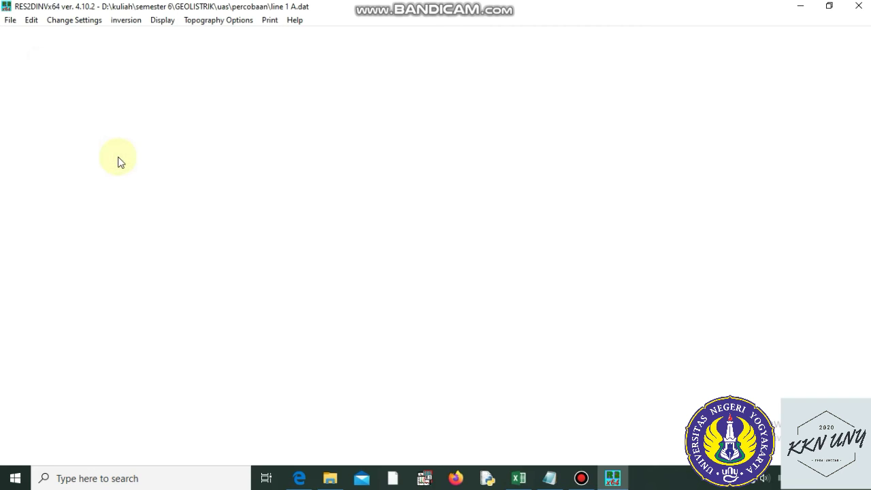
Carry out the inversion of the line 1 A data, saving the results as line 1 A in the uas folder.
click(125, 22)
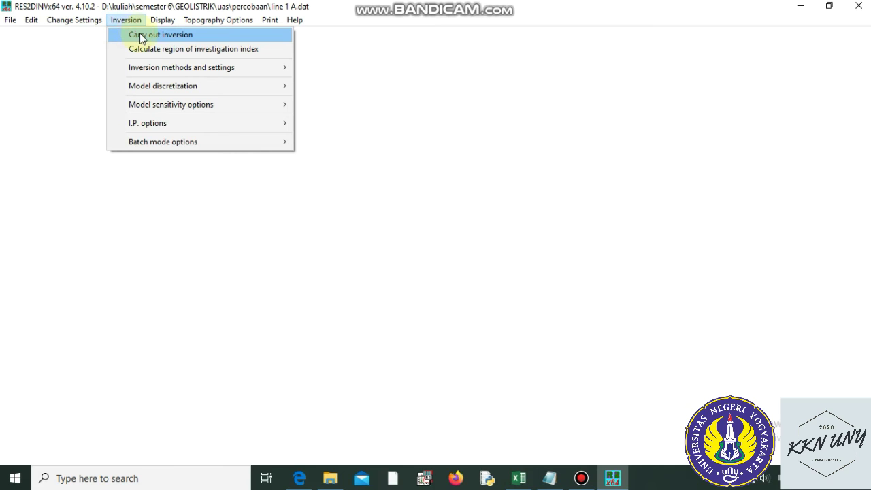
click(141, 36)
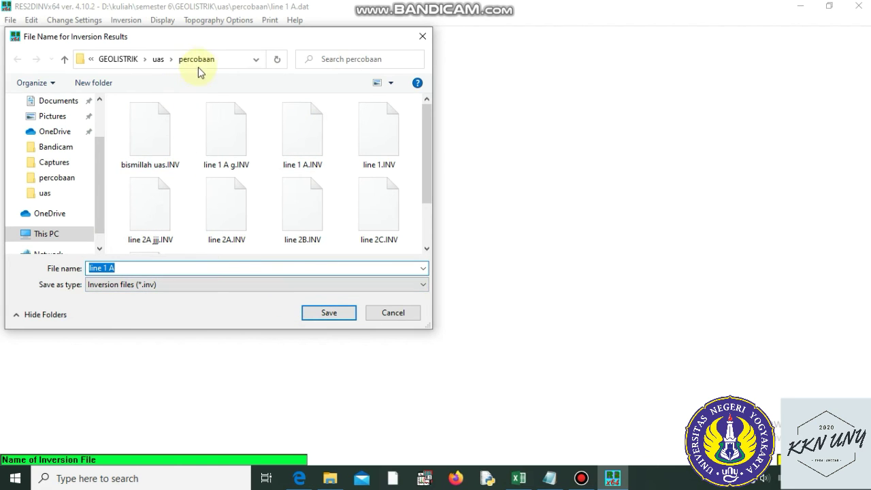
click(158, 59)
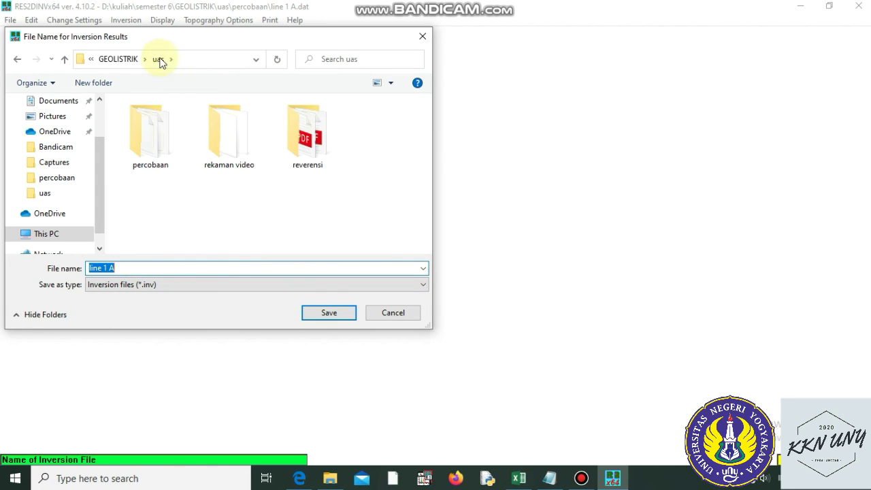
click(330, 315)
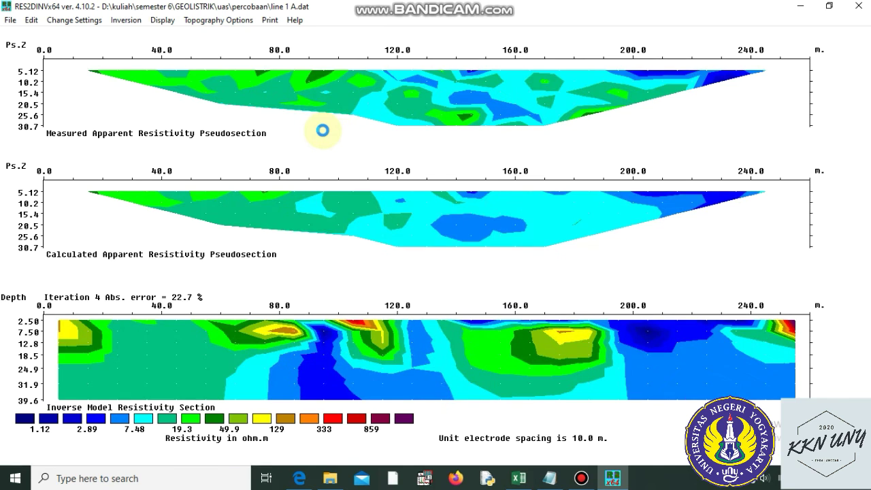
click(163, 173)
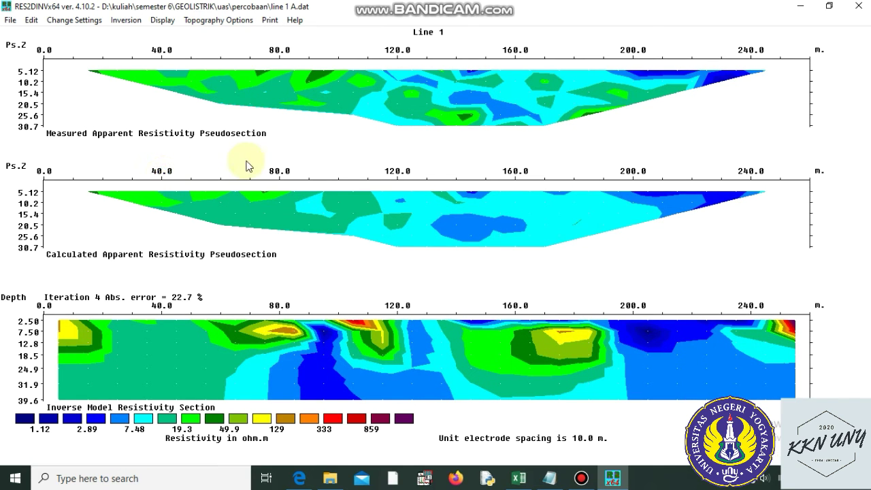